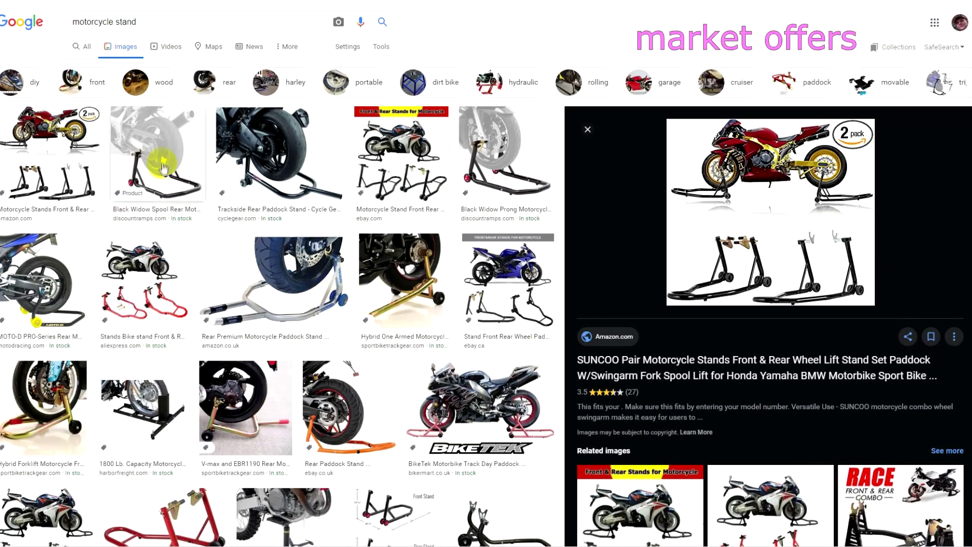
- Preview several motorcycle stand images, ending on the $56.99 Motorcycle Lift Stand listing
click(163, 167)
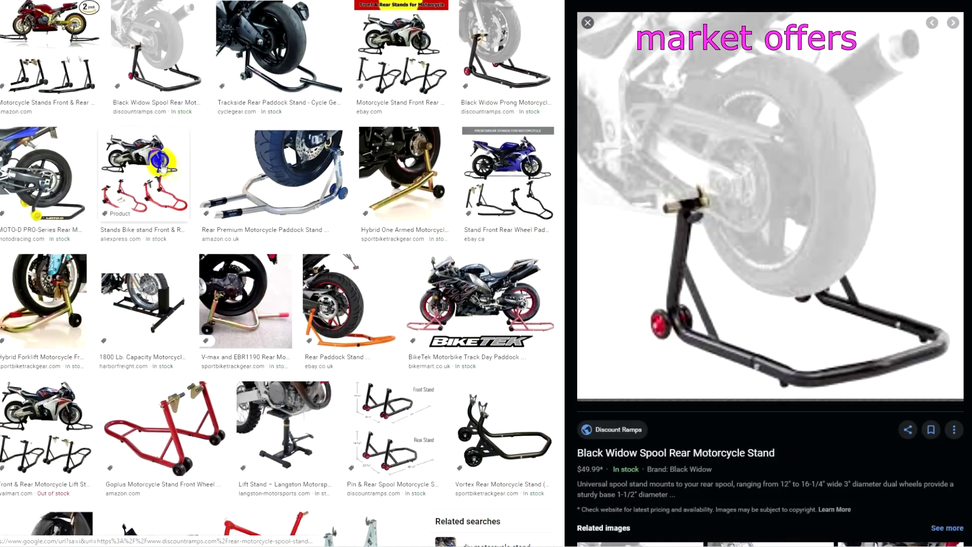
scroll(423, 283, down, 5)
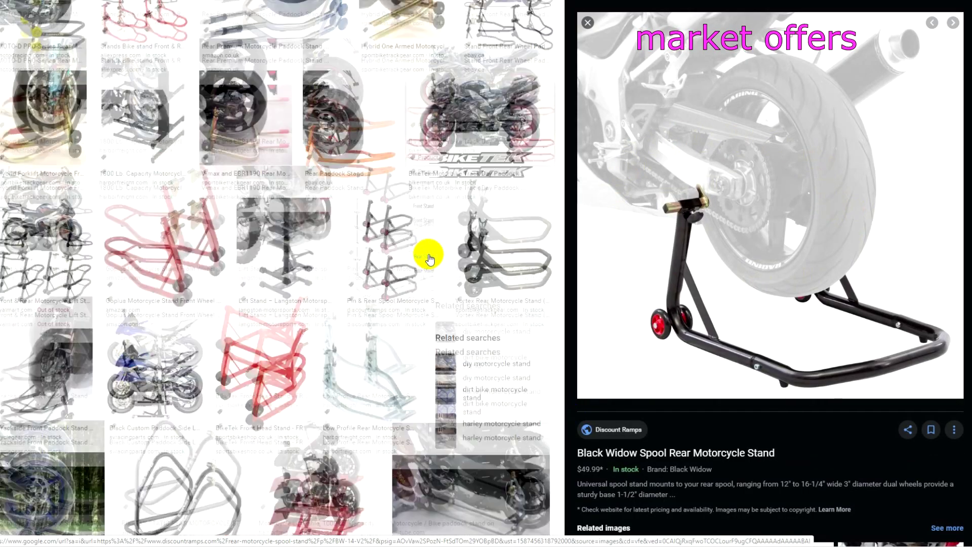
scroll(428, 254, down, 3)
click(429, 361)
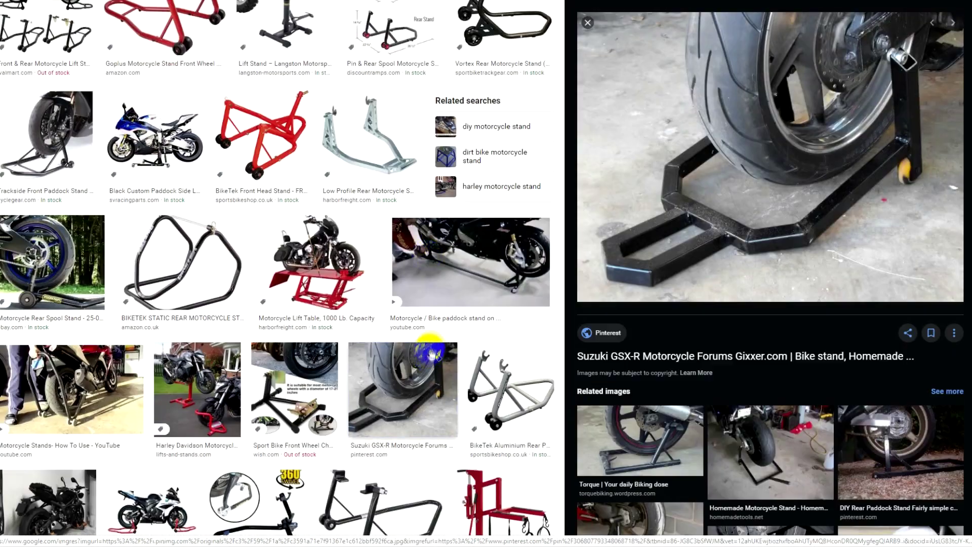
click(79, 390)
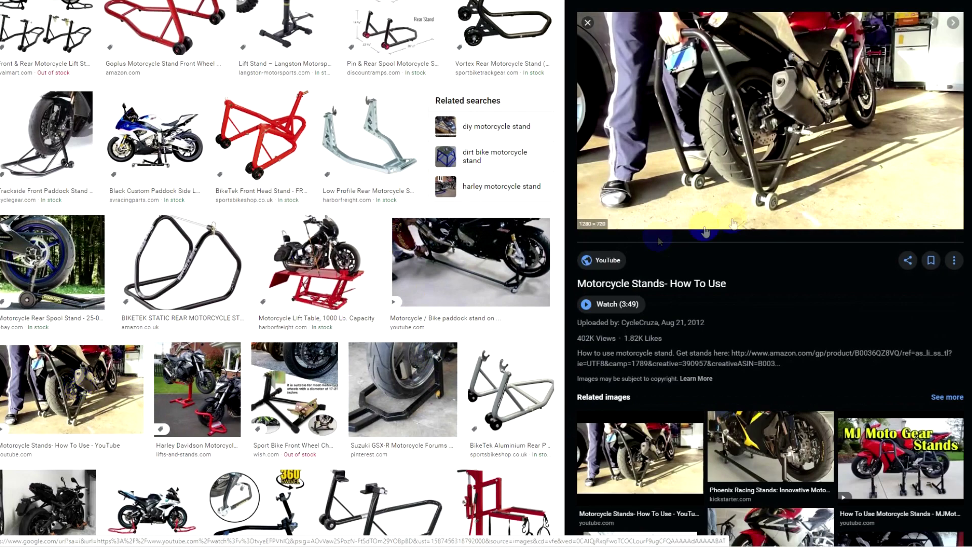
scroll(152, 329, up, 3)
scroll(207, 306, up, 2)
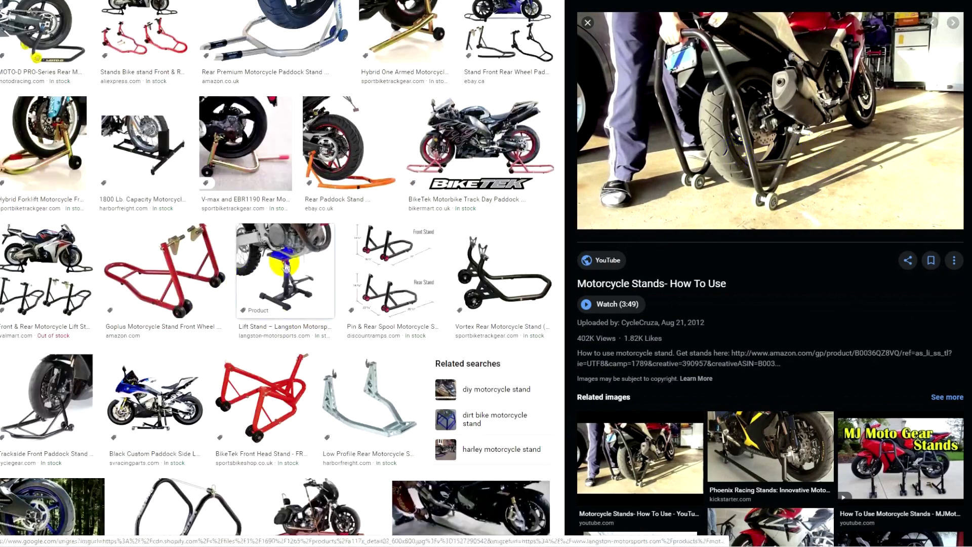
click(286, 265)
scroll(363, 386, down, 5)
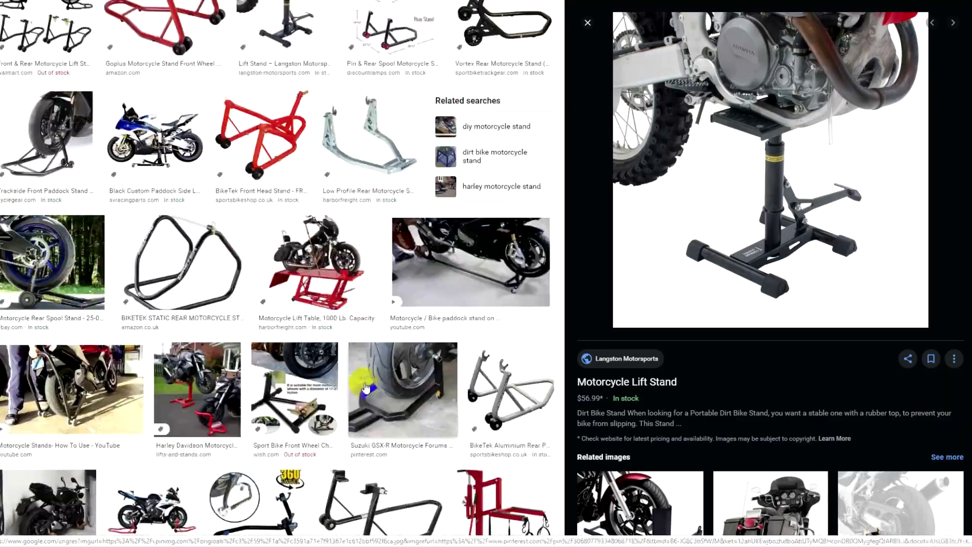
scroll(369, 369, up, 10)
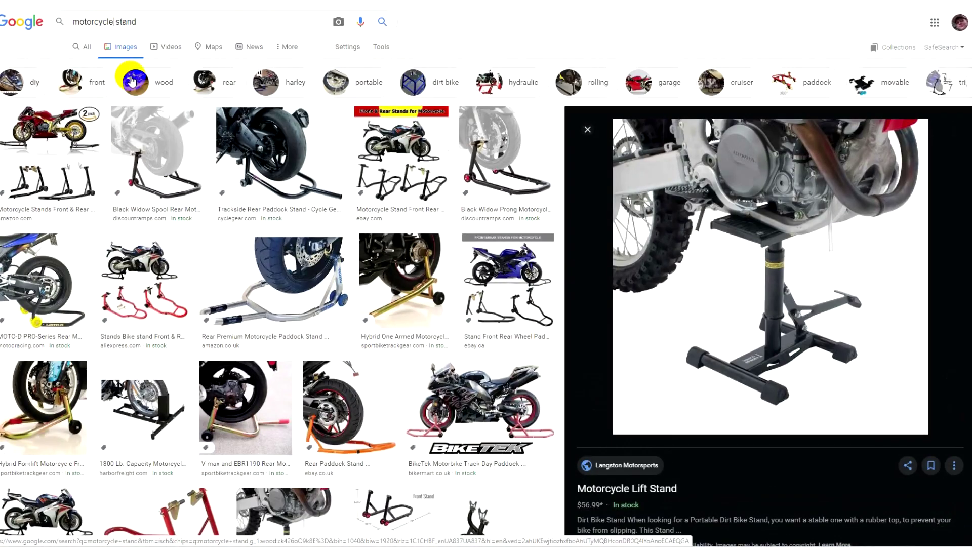
- Search Google Images for 'motorcycle axis stand'
text(a )
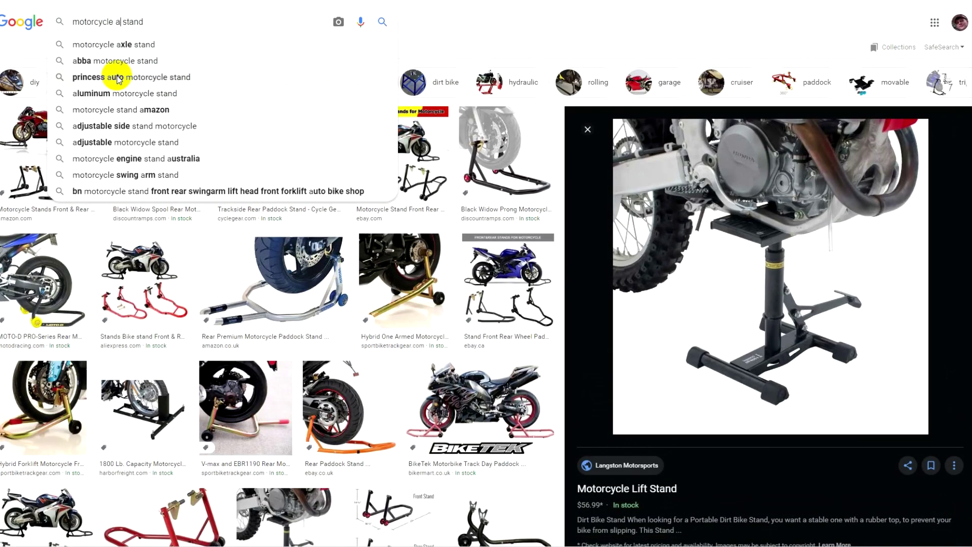
text(xis)
key(Return)
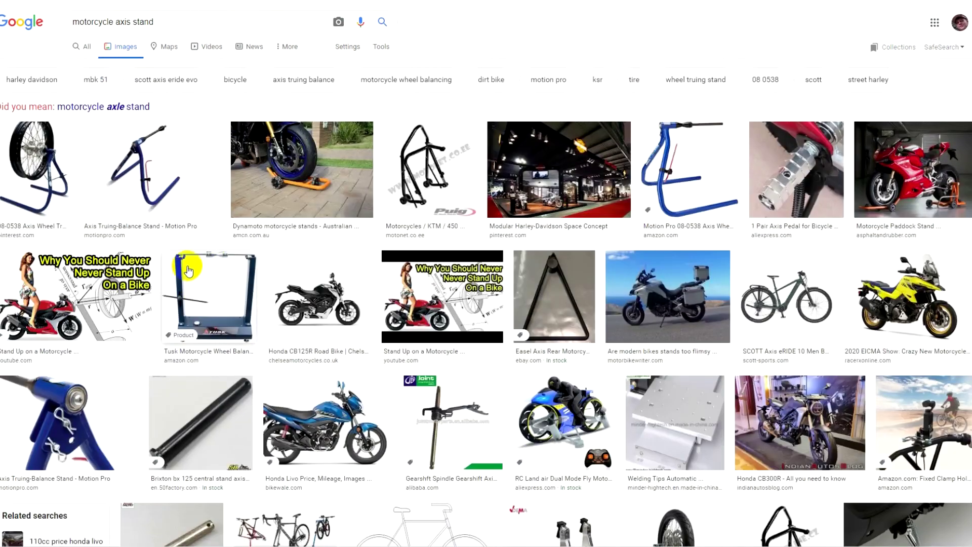
scroll(331, 407, down, 4)
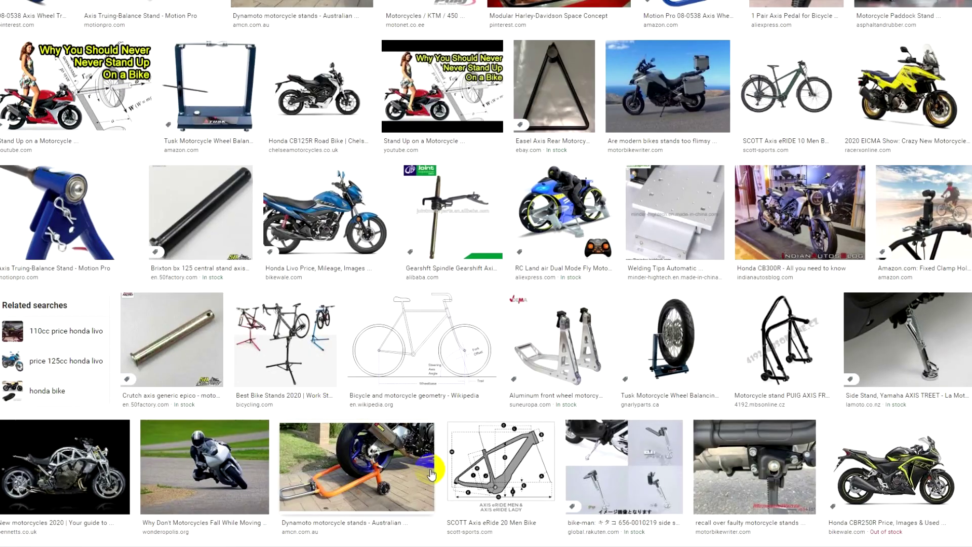
scroll(430, 473, up, 4)
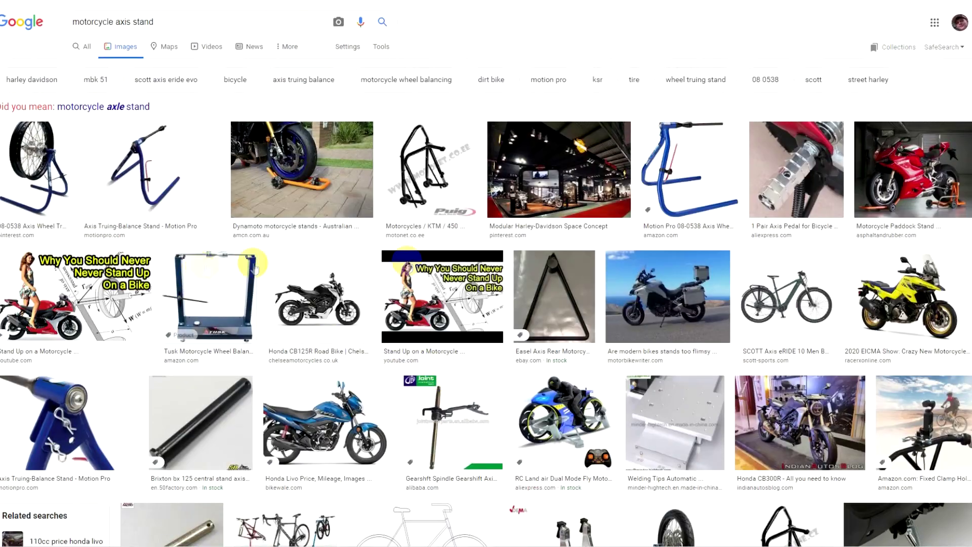
- Preview paddock stand results, ending on the MV Agusta F4 Paddock Racing Stand
click(886, 175)
click(769, 470)
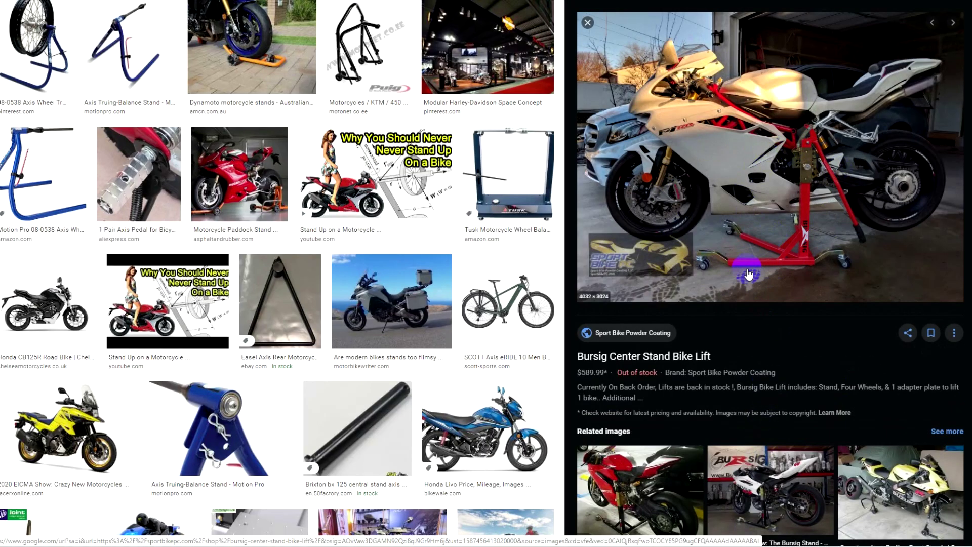
scroll(659, 326, down, 3)
scroll(647, 481, up, 3)
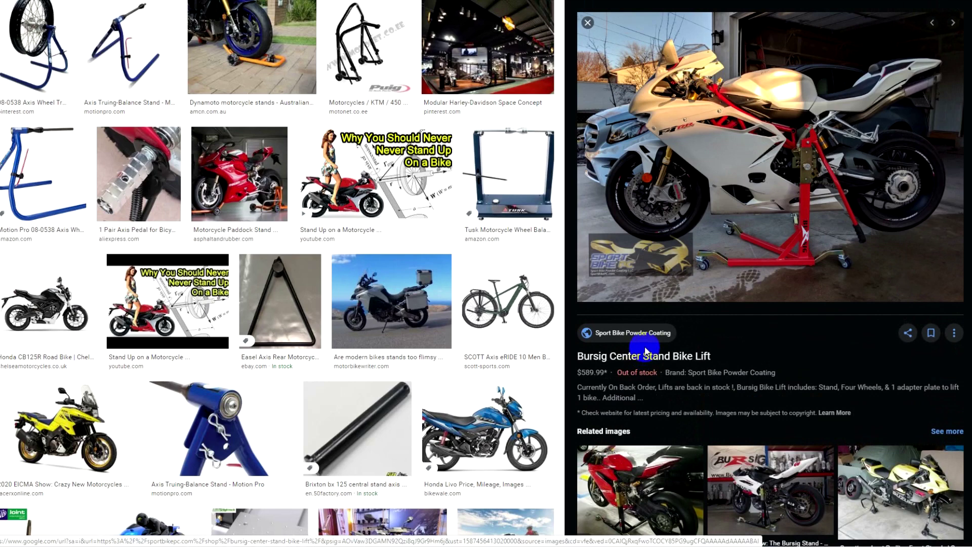
scroll(634, 348, down, 4)
scroll(635, 348, down, 3)
click(638, 182)
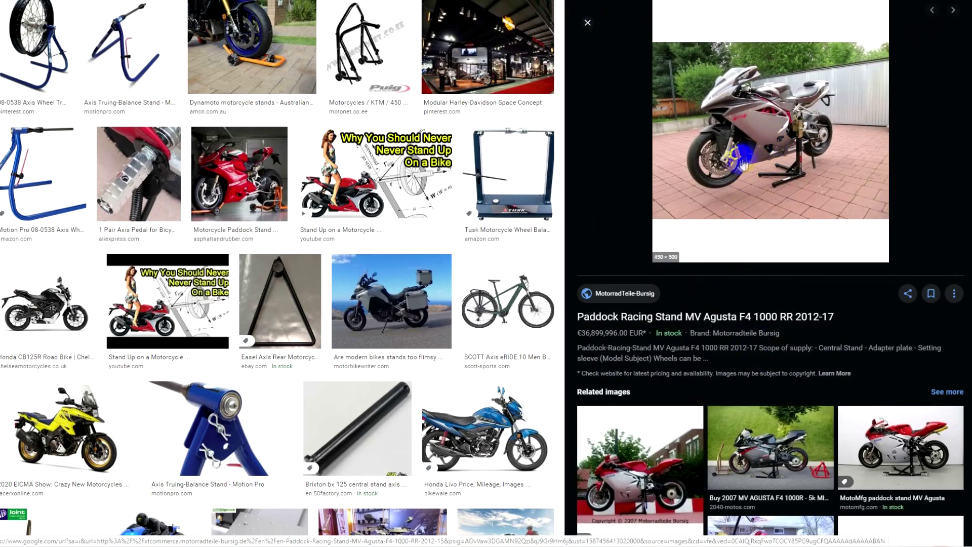
scroll(102, 324, down, 3)
scroll(99, 395, up, 5)
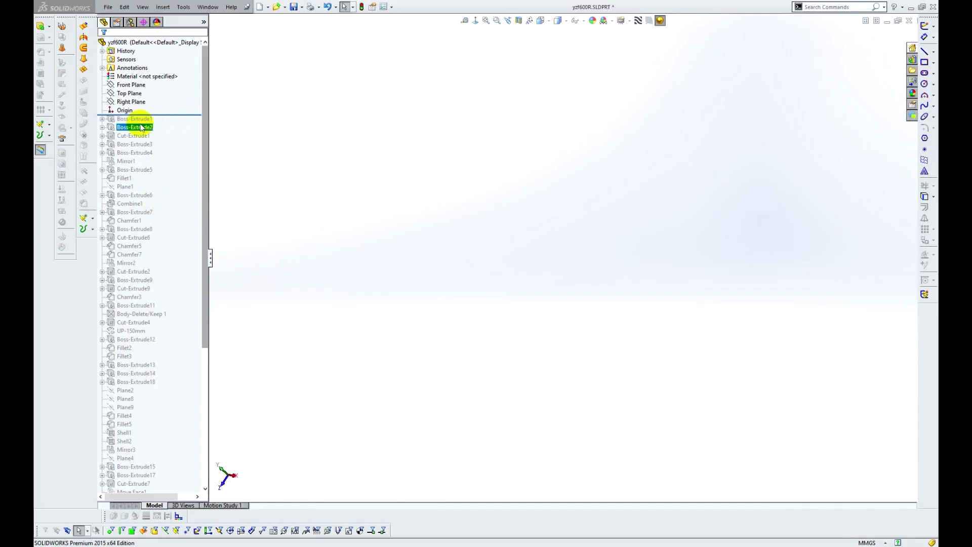
- Roll the stand part back, then replay its history through Cut-Extrude1, Chamfer1 and Boss-Extrude18
click(171, 127)
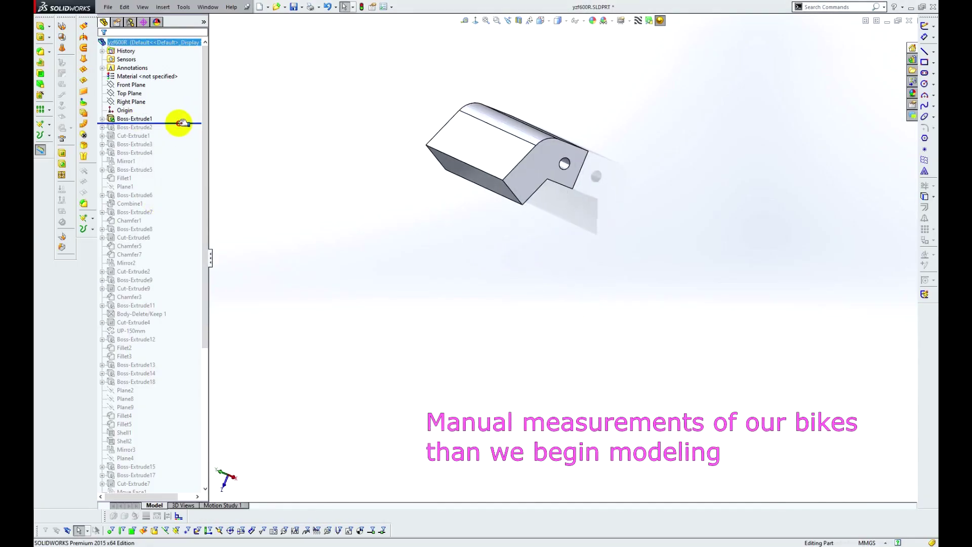
drag(205, 148, 201, 191)
click(157, 165)
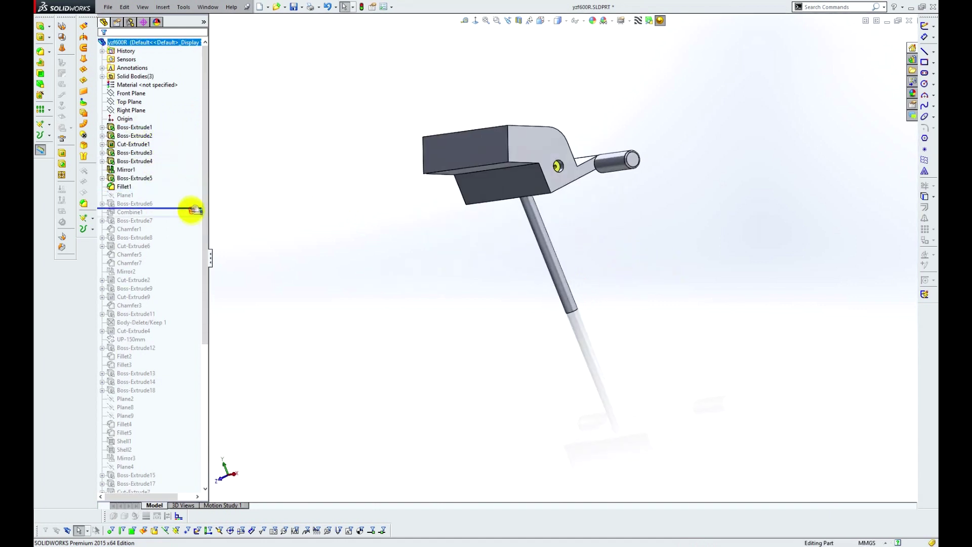
mouse_move(364, 217)
middle_down()
mouse_move(647, 337)
mouse_move(742, 332)
mouse_move(797, 268)
mouse_move(758, 328)
middle_up()
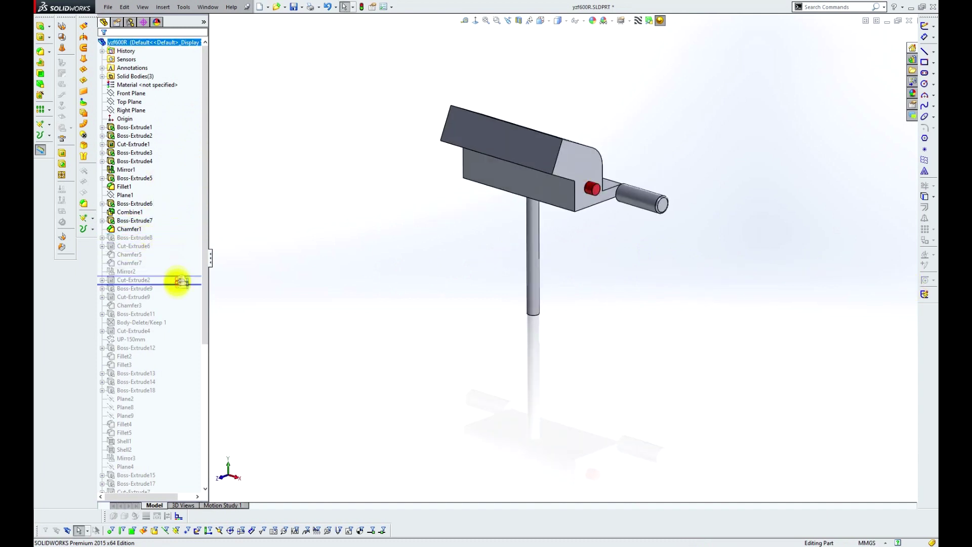
drag(181, 282, 182, 292)
mouse_move(734, 217)
middle_down()
mouse_move(622, 210)
mouse_move(649, 308)
middle_up()
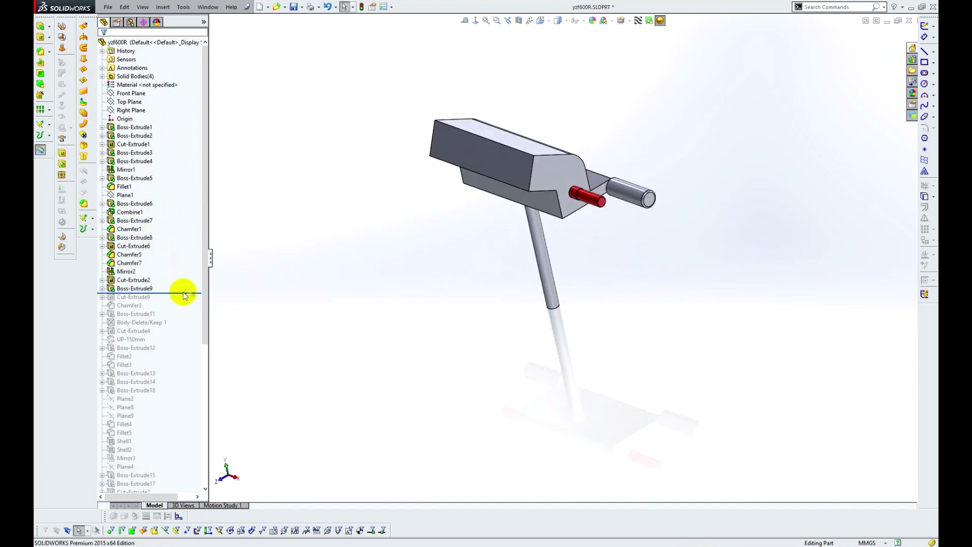
drag(184, 352, 184, 353)
mouse_move(410, 263)
middle_down()
mouse_move(384, 208)
mouse_move(388, 230)
middle_up()
scroll(150, 375, down, 1)
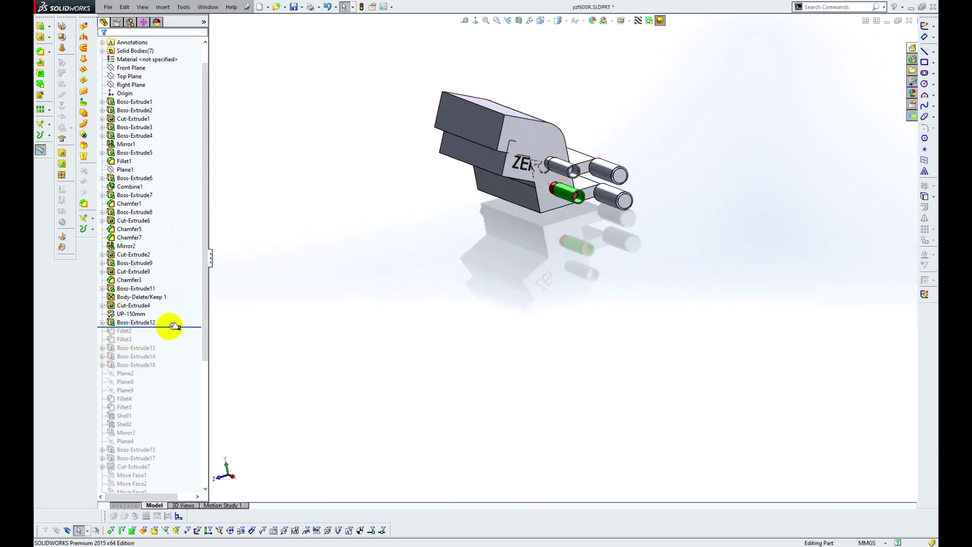
drag(168, 370, 167, 370)
mouse_move(467, 272)
middle_down()
mouse_move(619, 208)
mouse_move(628, 230)
mouse_move(653, 232)
middle_up()
- Inspect the Boss-Extrude14 vertical bar, Sketch20 dimensions and Boss-Extrude18 horizontal arm
click(130, 357)
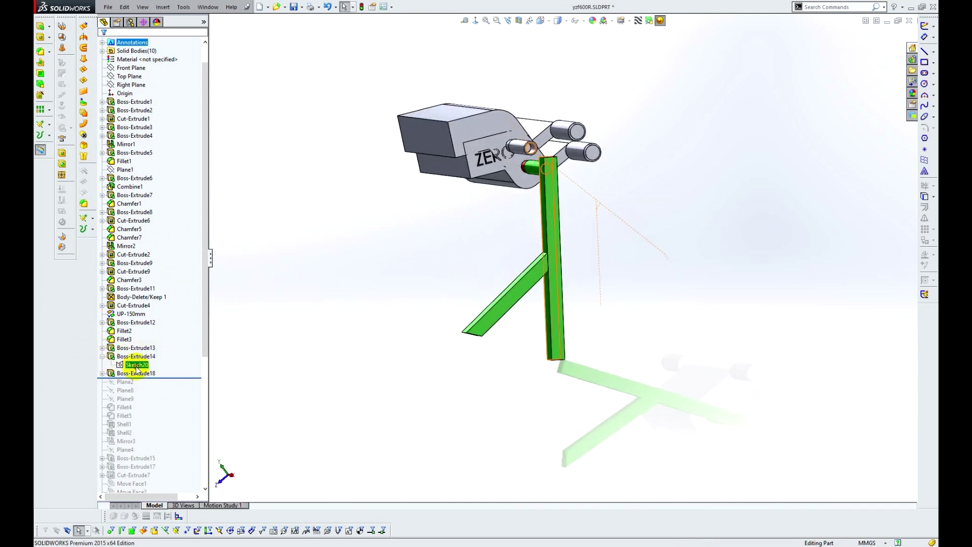
click(136, 365)
mouse_move(365, 273)
middle_down()
mouse_move(764, 423)
mouse_move(810, 287)
mouse_move(775, 296)
mouse_move(803, 303)
middle_up()
click(127, 374)
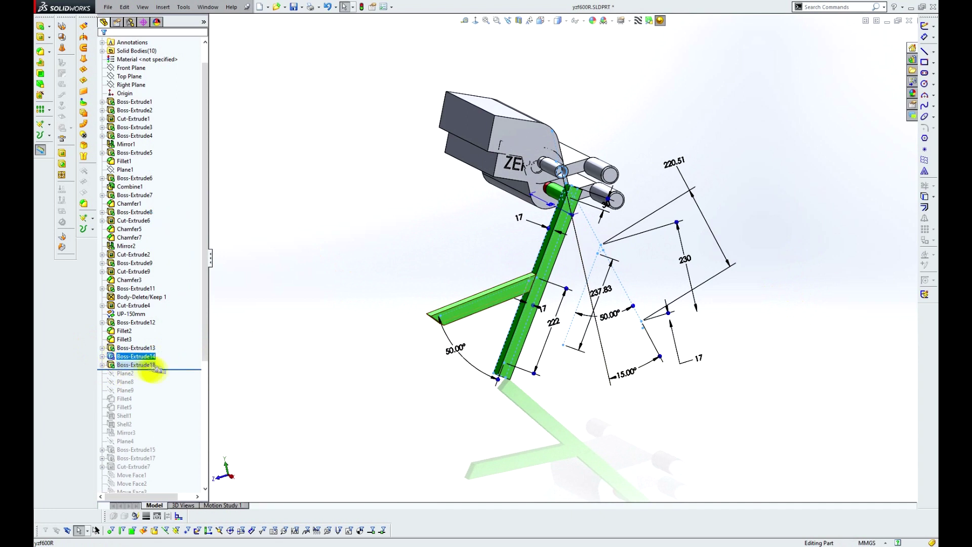
mouse_move(376, 359)
middle_down()
mouse_move(582, 299)
mouse_move(406, 324)
mouse_move(463, 302)
middle_up()
click(133, 428)
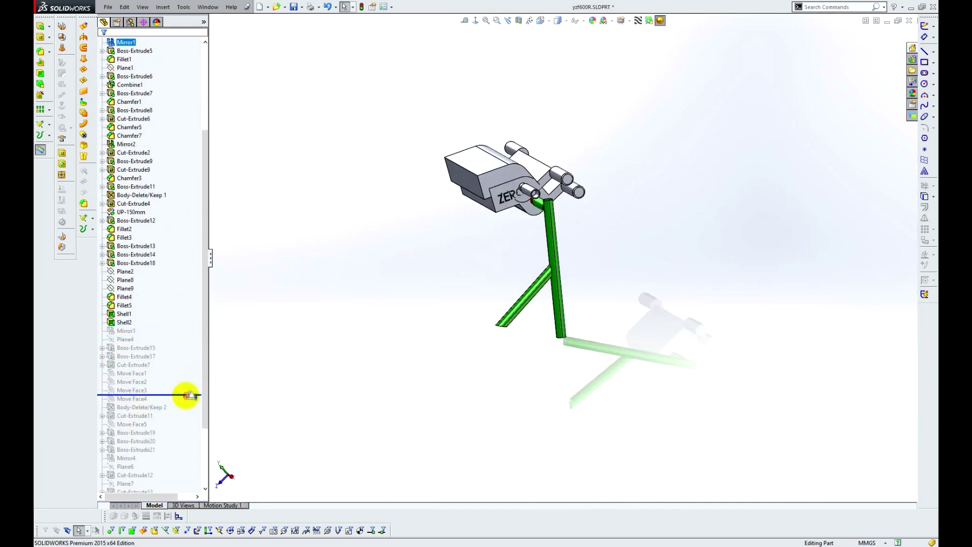
- Restore the remaining features through Move Face4 and Cut-Extrude12, adding the gussets
drag(187, 395, 187, 403)
scroll(579, 278, down, 3)
mouse_move(573, 252)
middle_down()
mouse_move(525, 307)
mouse_move(385, 324)
middle_up()
scroll(188, 327, down, 3)
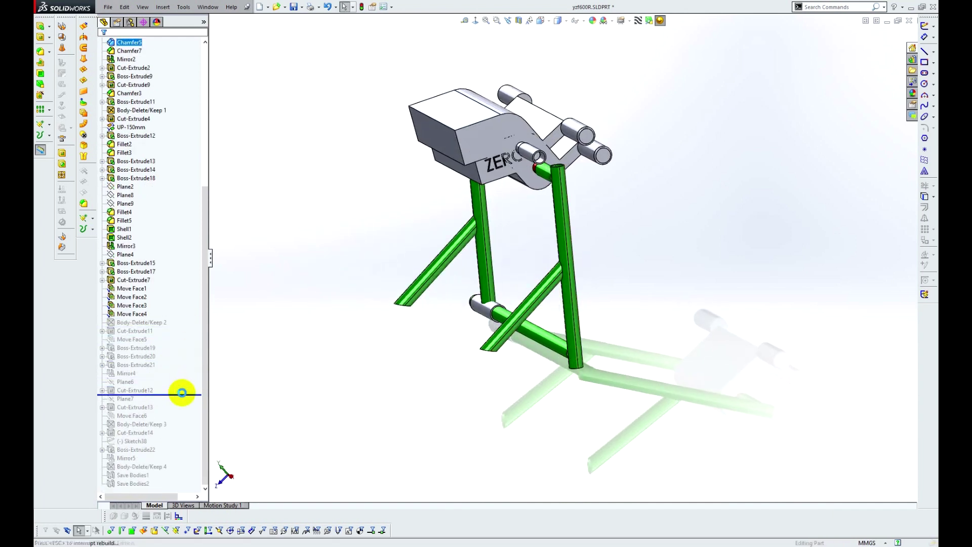
mouse_move(657, 265)
middle_down()
mouse_move(460, 233)
mouse_move(603, 243)
middle_up()
scroll(603, 243, down, 3)
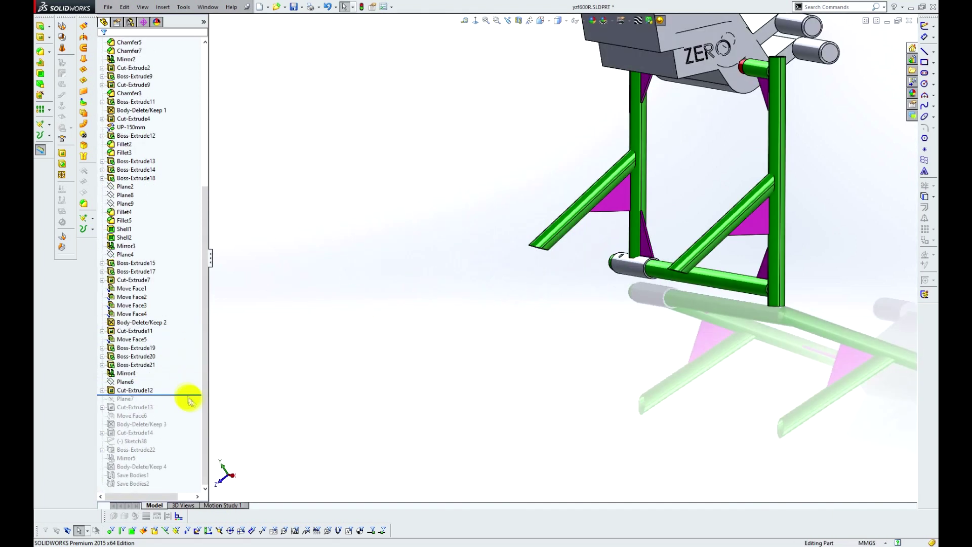
key(ctrl+7)
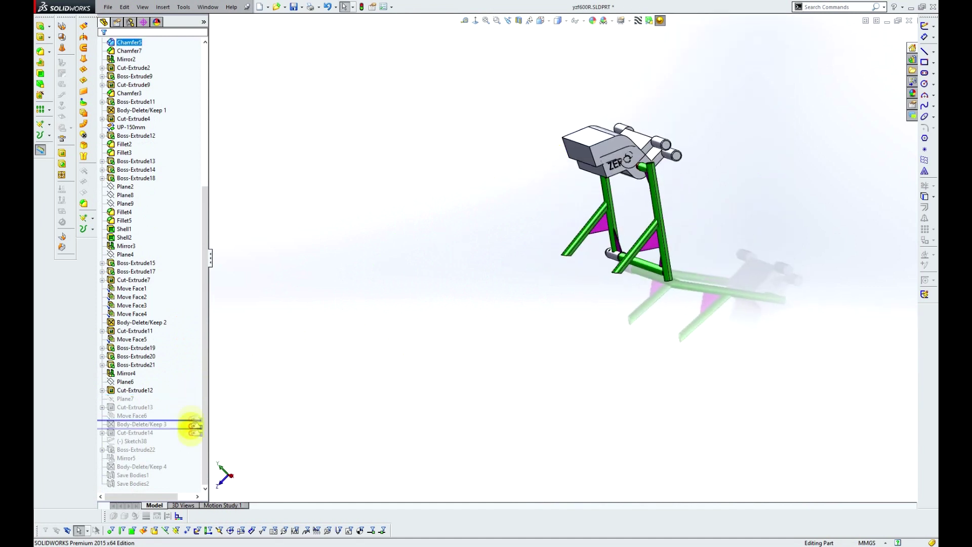
mouse_move(659, 304)
middle_down()
mouse_move(619, 213)
mouse_move(667, 248)
middle_up()
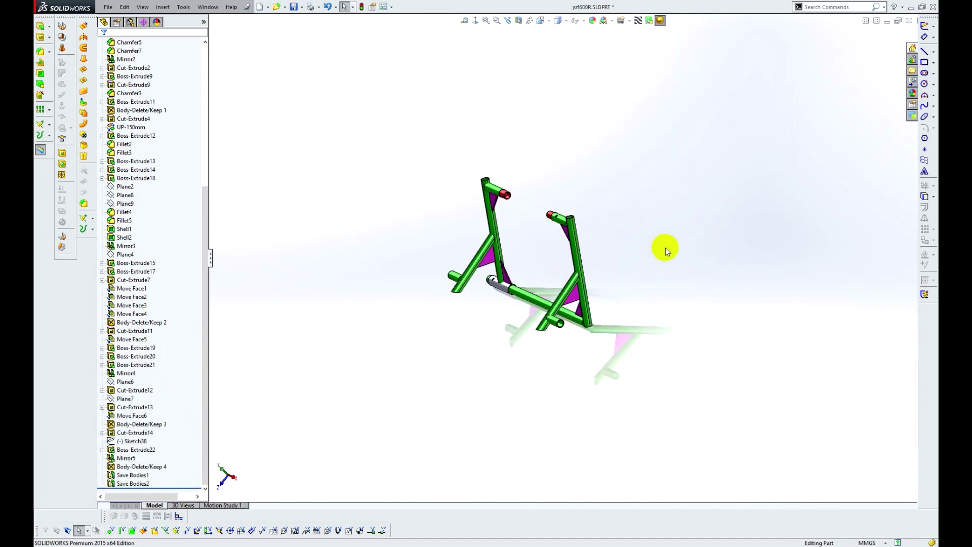
- Switch to the Jig YZF 600R assembly and orbit to inspect the stand
key(ctrl+Tab)
key(Return)
mouse_move(439, 201)
middle_down()
mouse_move(528, 239)
mouse_move(428, 287)
mouse_move(514, 211)
mouse_move(555, 280)
mouse_move(389, 228)
mouse_move(607, 300)
mouse_move(98, 52)
middle_up()
- Review drawing Sheet2 with the pipe and gusset cut lists, then Sheet3's connector drawings
middle_drag(557, 363, 569, 348)
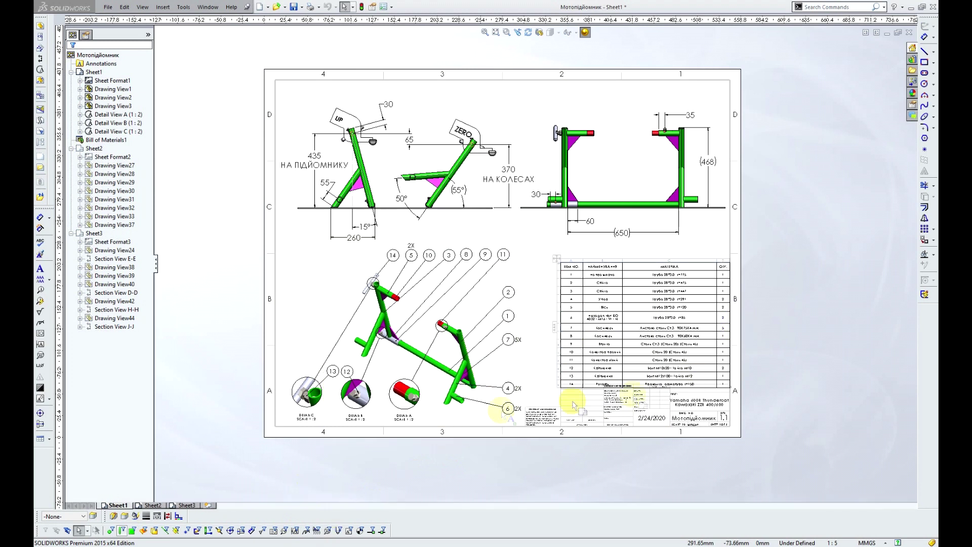
click(153, 506)
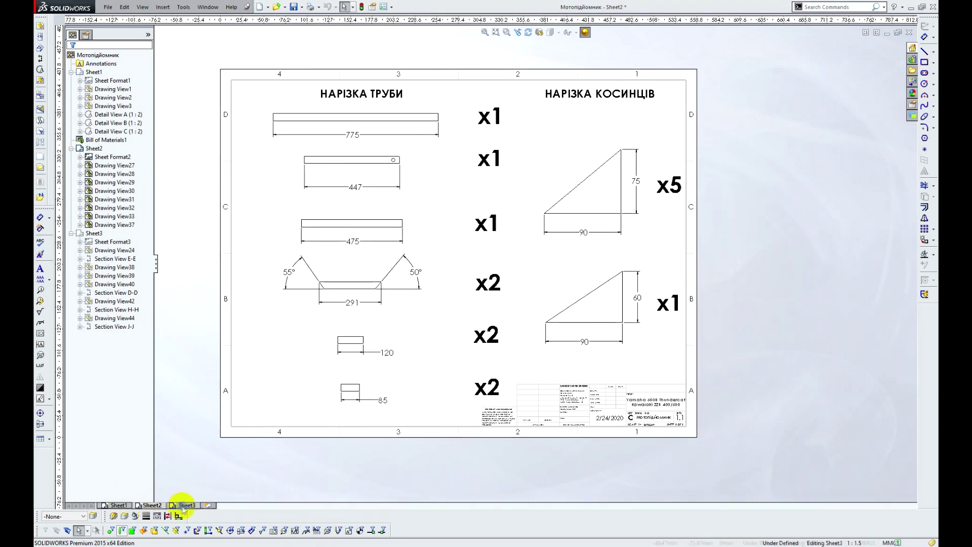
click(183, 505)
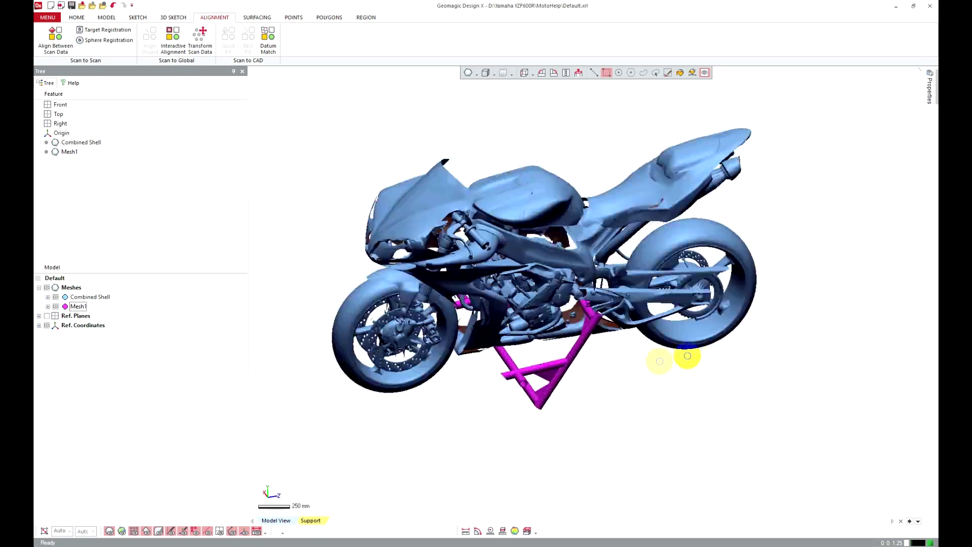
- Orbit the scanned bike and snap to side views to inspect the stand beneath it
right_drag(687, 355, 642, 313)
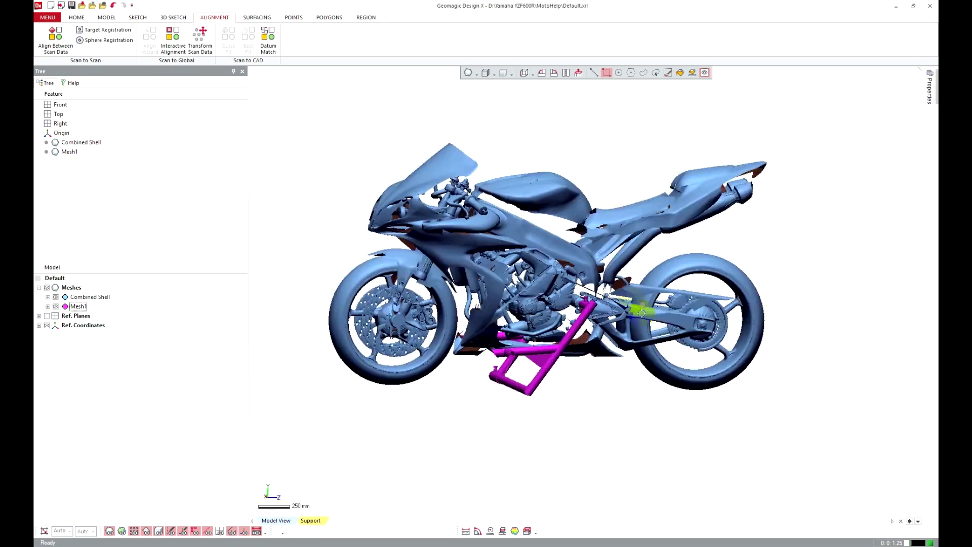
click(524, 73)
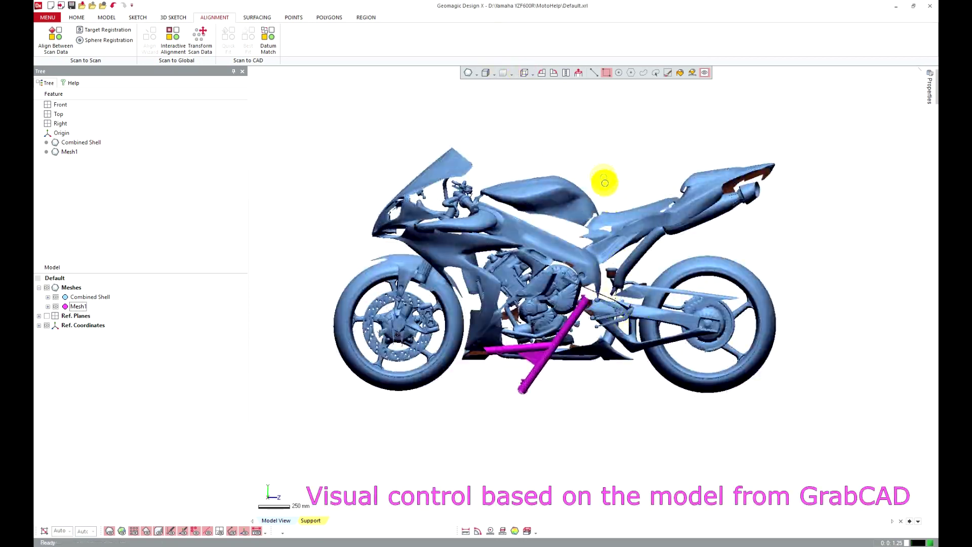
right_drag(548, 422, 532, 405)
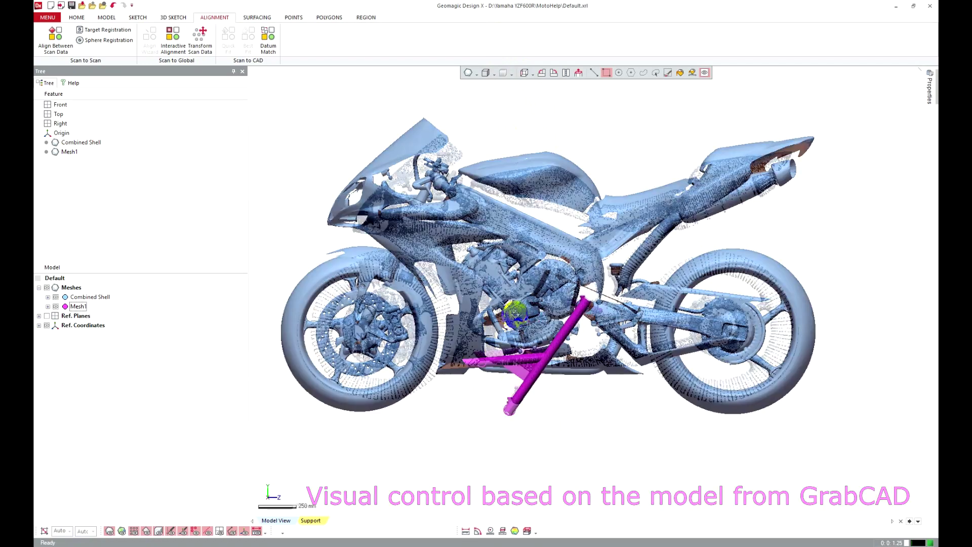
mouse_move(531, 334)
right_down()
mouse_move(558, 408)
mouse_move(500, 336)
mouse_move(603, 375)
mouse_move(575, 418)
mouse_move(558, 371)
right_up()
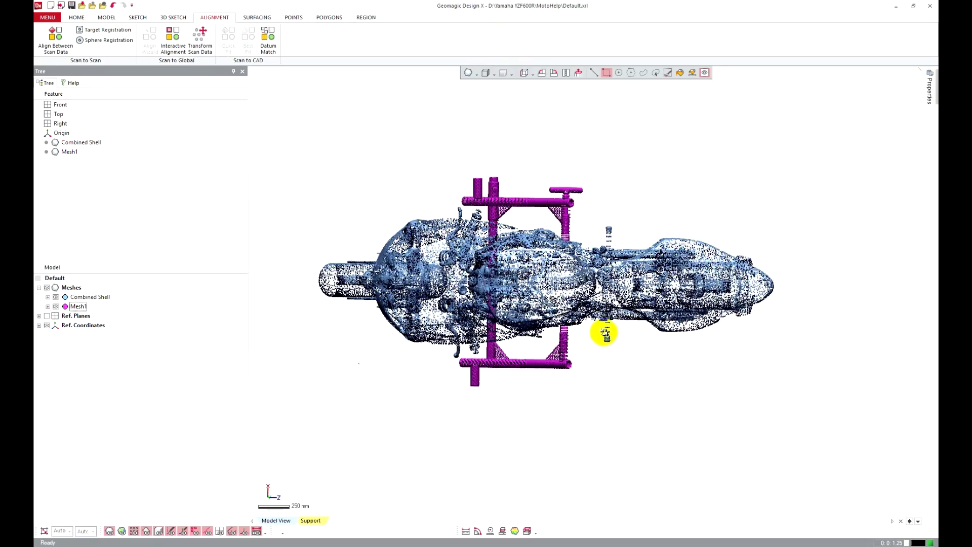
mouse_move(716, 332)
right_down()
mouse_move(790, 371)
mouse_move(329, 245)
mouse_move(506, 205)
mouse_move(391, 326)
mouse_move(380, 380)
mouse_move(627, 378)
mouse_move(558, 411)
right_up()
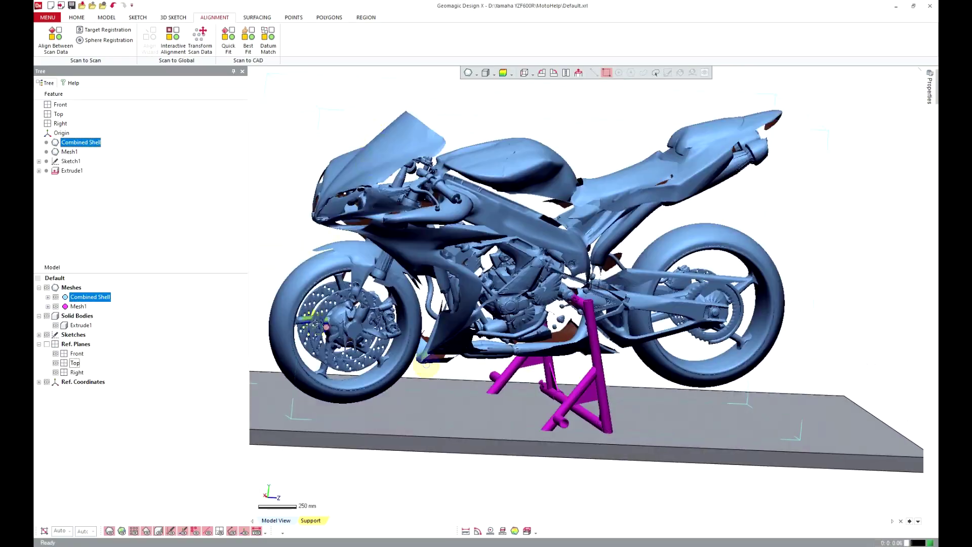
mouse_move(425, 364)
right_down()
mouse_move(570, 369)
mouse_move(586, 381)
right_up()
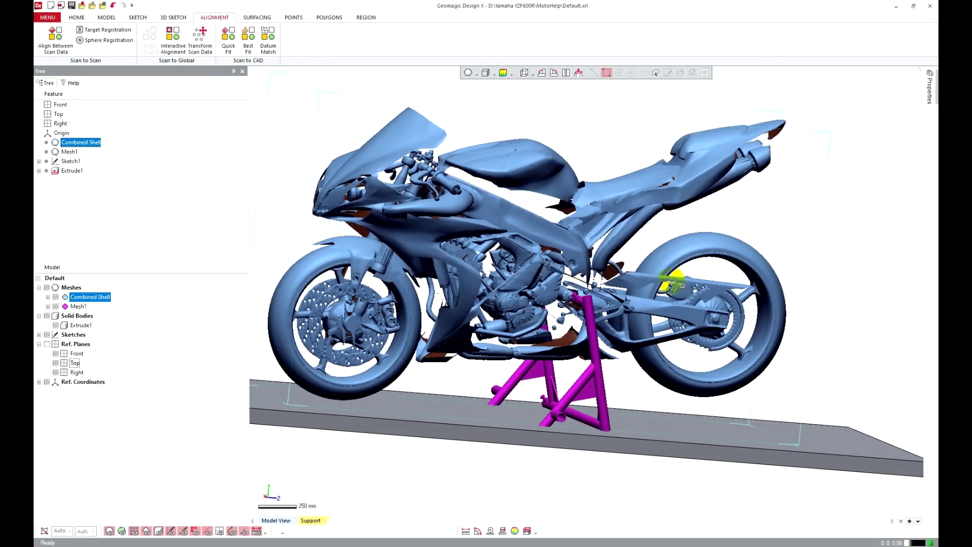
mouse_move(672, 280)
right_down()
mouse_move(612, 250)
mouse_move(536, 111)
right_up()
click(524, 74)
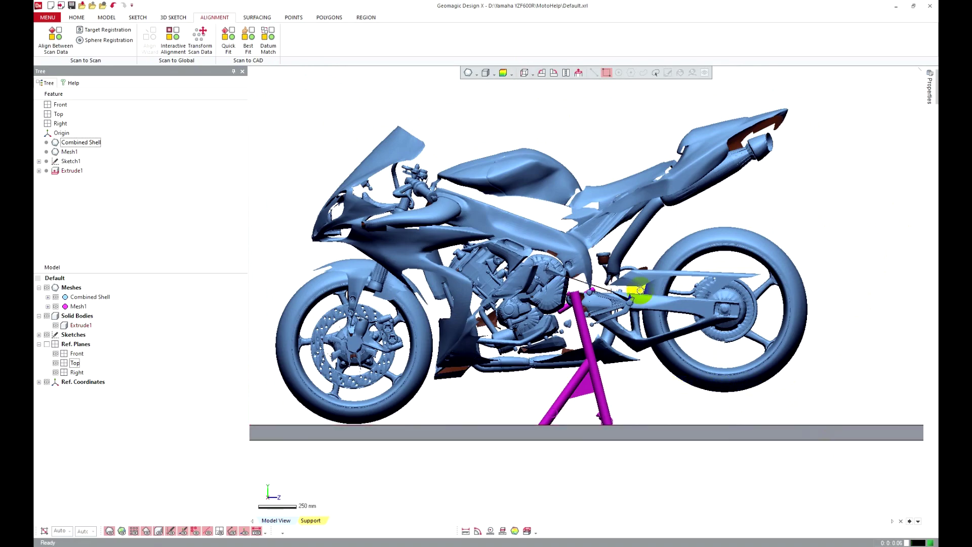
mouse_move(640, 282)
right_down()
mouse_move(716, 329)
mouse_move(561, 340)
mouse_move(679, 351)
mouse_move(589, 336)
mouse_move(663, 353)
mouse_move(636, 334)
right_up()
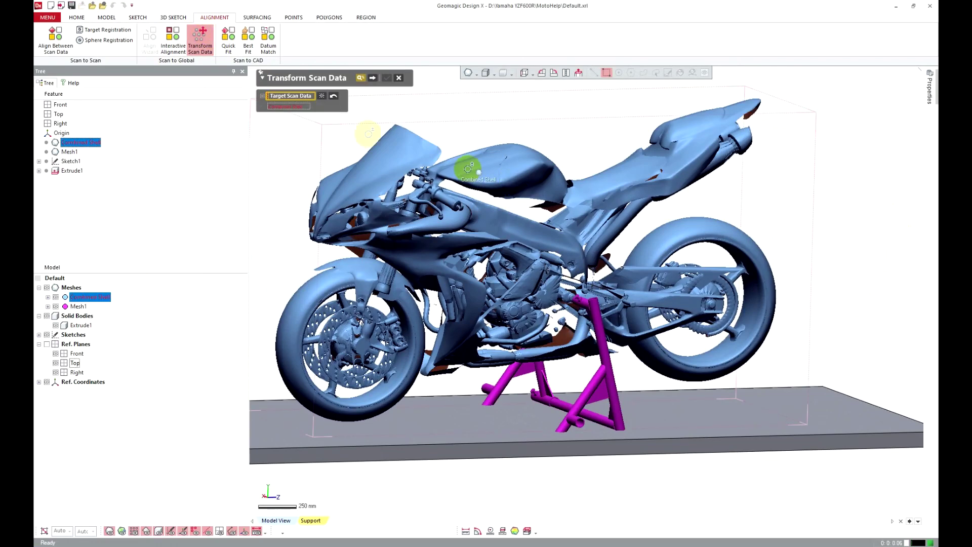
- Rotate the Combined Shell scan 10.19° about X, lower it onto the stand, and apply
click(373, 79)
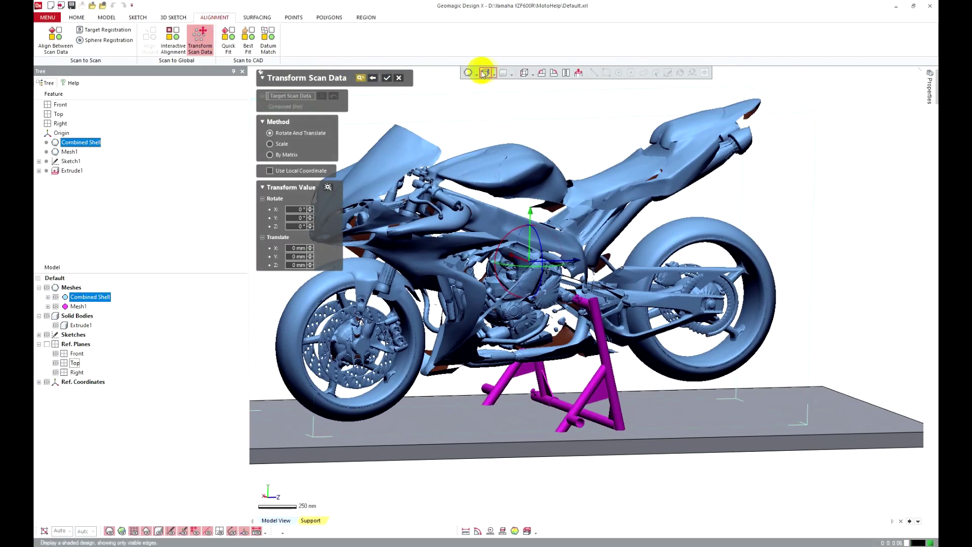
click(539, 74)
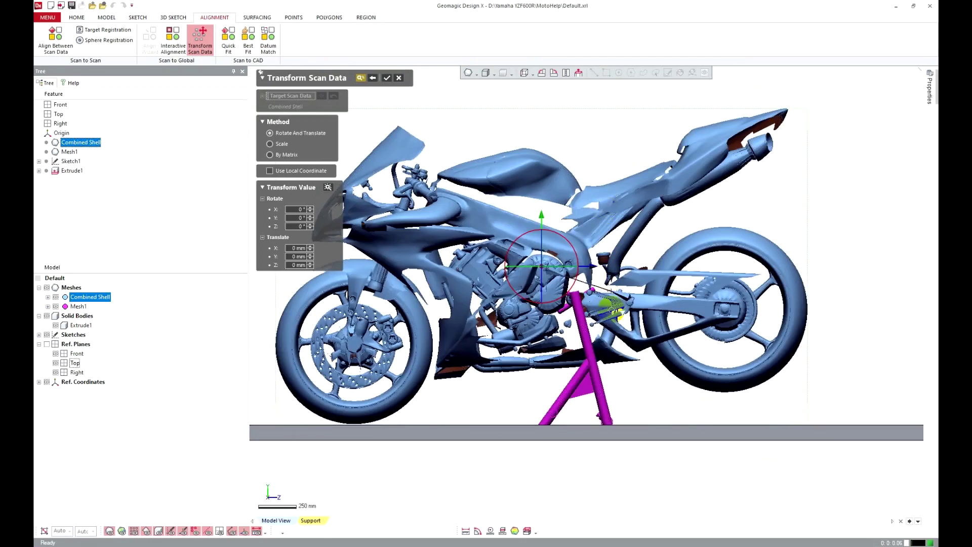
drag(572, 246, 581, 249)
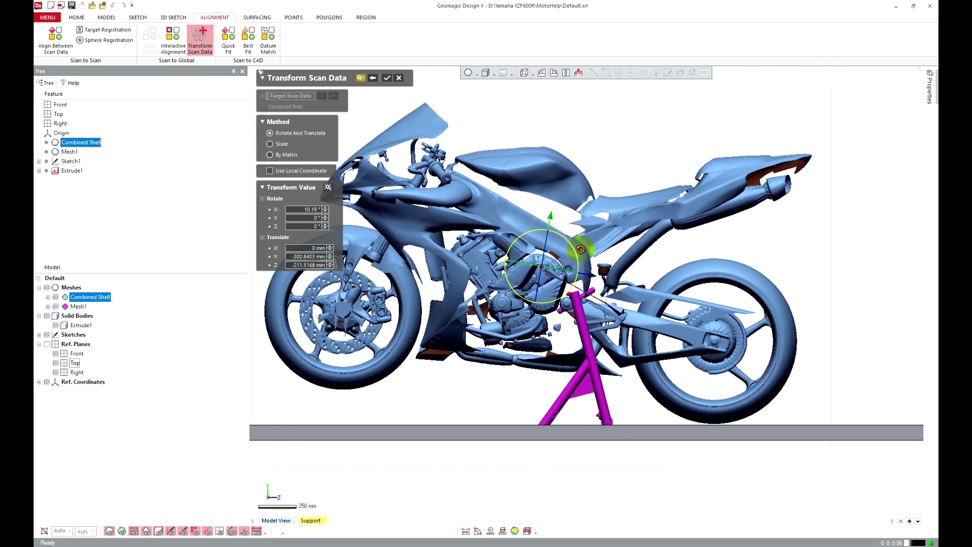
drag(591, 274, 561, 209)
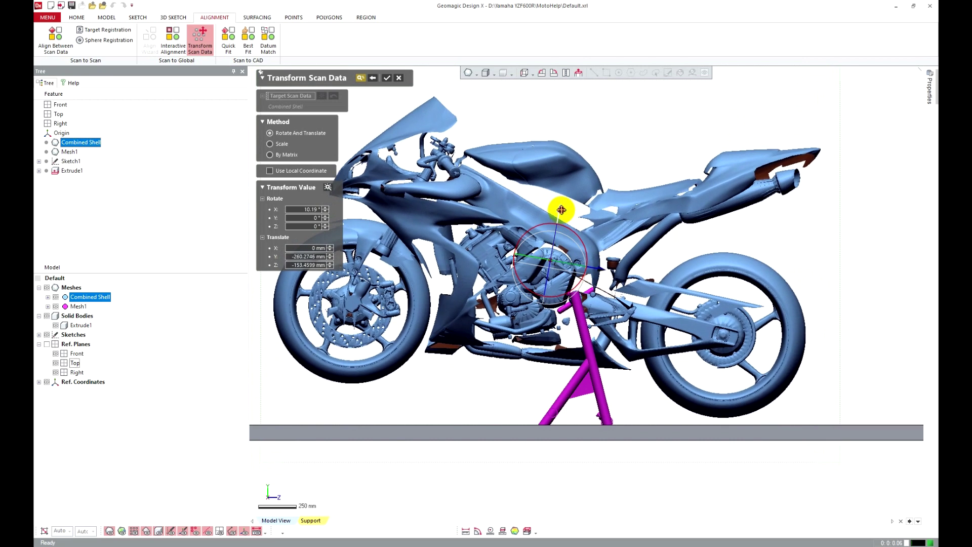
drag(603, 269, 600, 267)
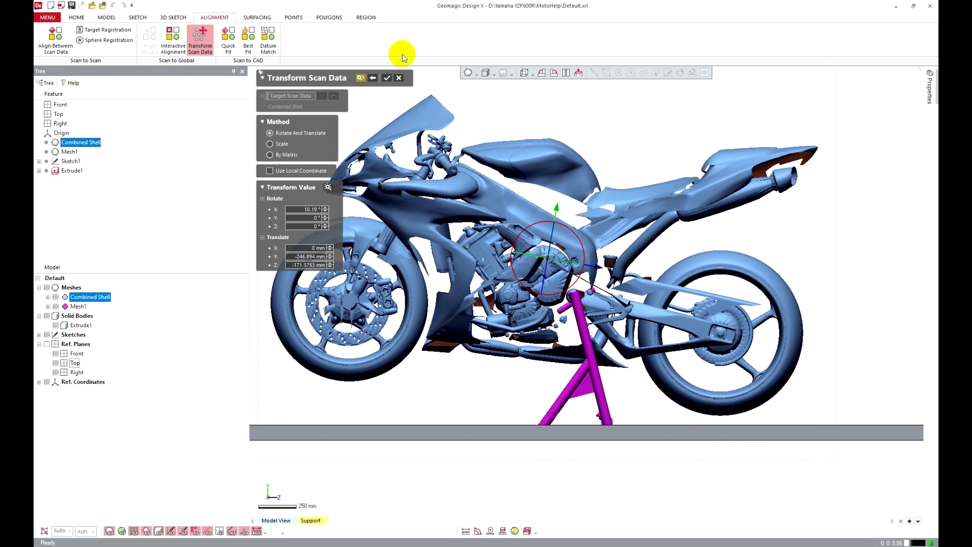
click(388, 80)
scroll(555, 364, down, 3)
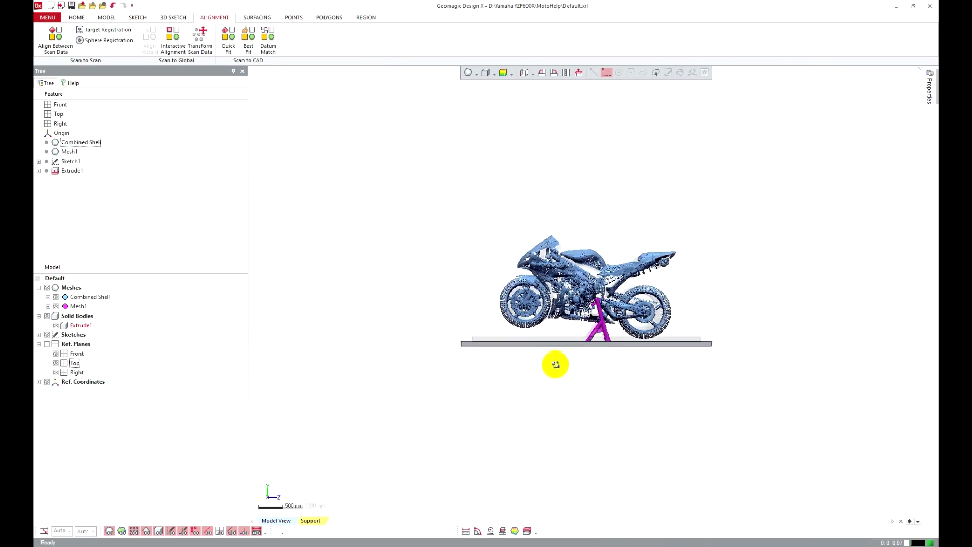
- Zoom in and orbit to a three-quarter view of the bike on the stand and platform
scroll(549, 317, up, 3)
scroll(549, 316, up, 2)
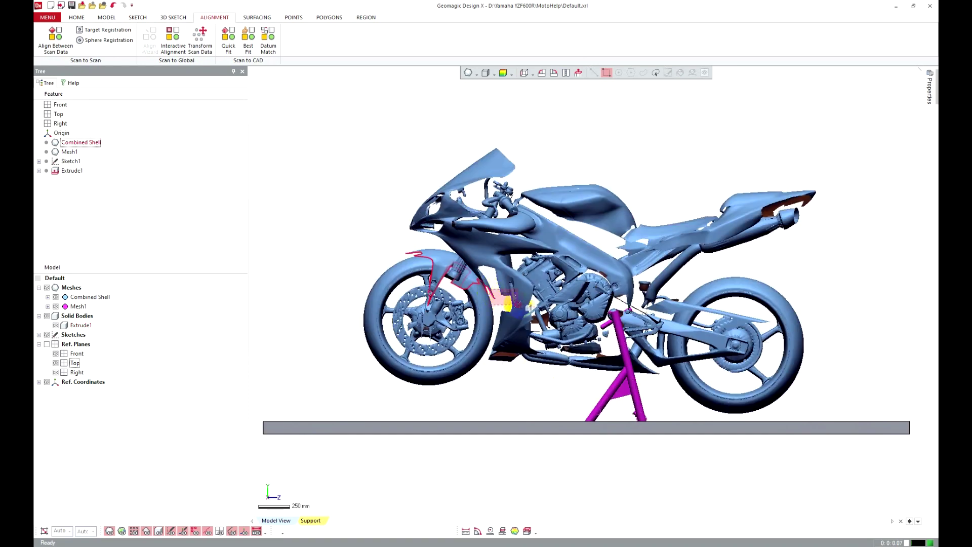
mouse_move(399, 141)
right_down()
mouse_move(556, 271)
mouse_move(662, 282)
mouse_move(528, 248)
mouse_move(517, 271)
mouse_move(473, 275)
mouse_move(409, 325)
mouse_move(646, 258)
mouse_move(575, 310)
right_up()
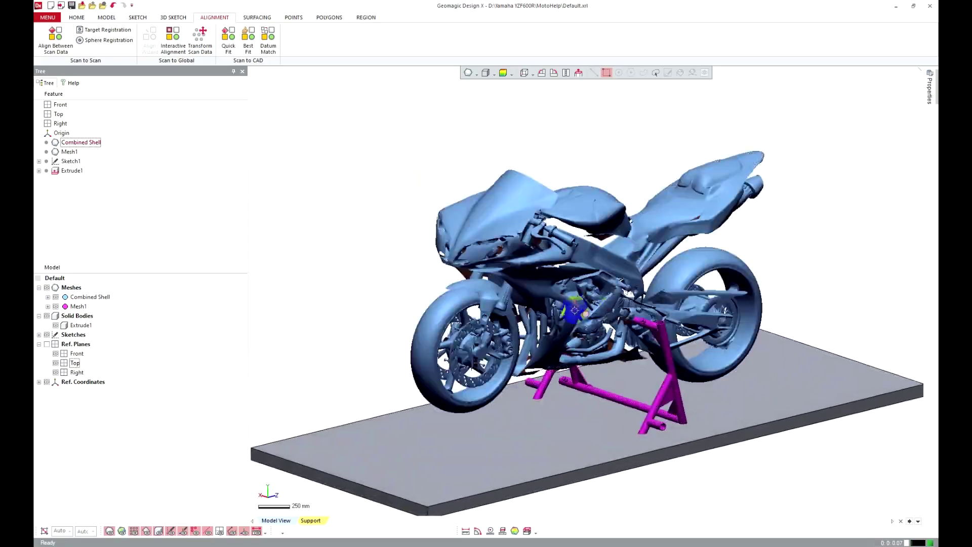